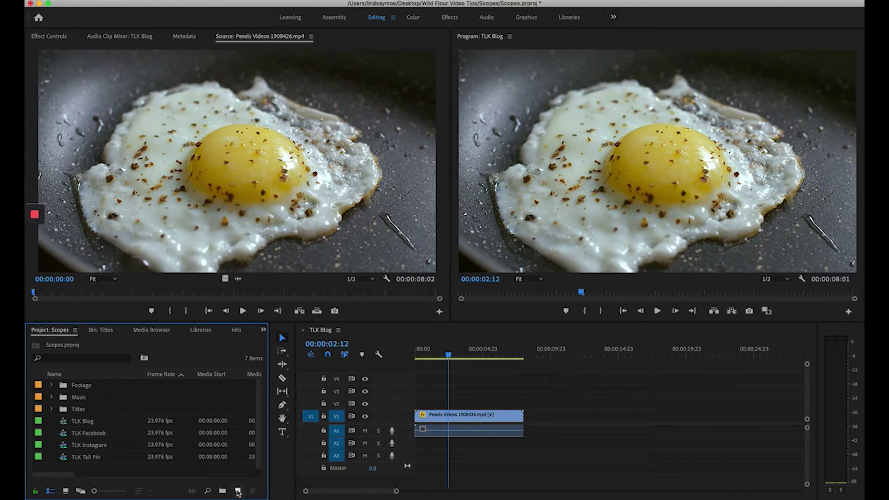
# - Create a new Adjustment Layer item in the project with default settings
pyautogui.click(237, 491)
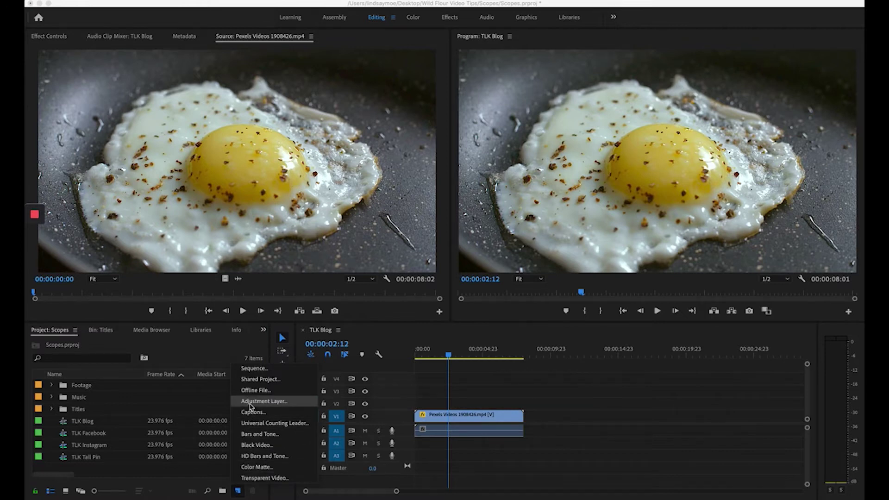
pyautogui.click(250, 402)
pyautogui.click(495, 299)
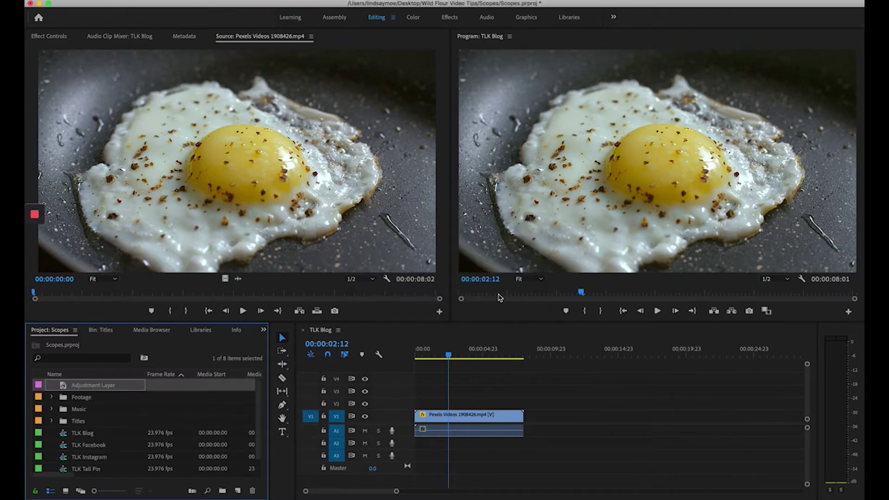
# - Place the adjustment layer on V2 above the egg clip, extend it, then delete it from the timeline
pyautogui.moveTo(111, 390); pyautogui.dragTo(517, 404)
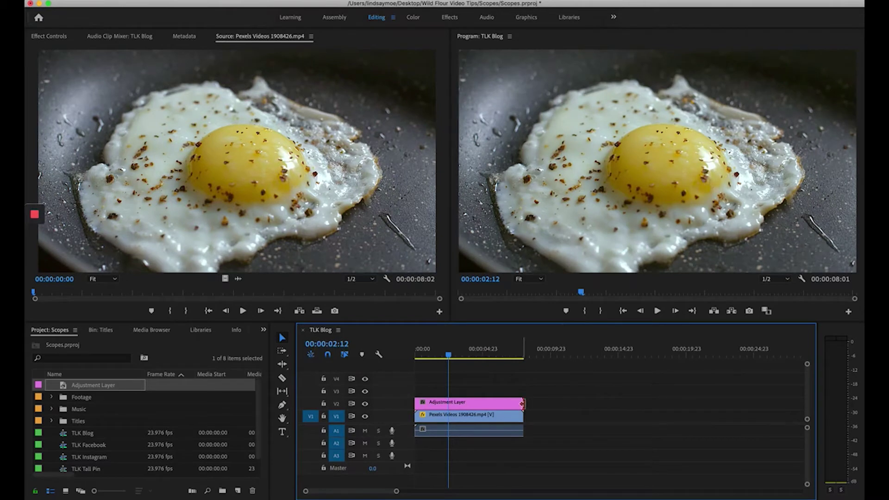
pyautogui.moveTo(518, 403); pyautogui.dragTo(544, 405)
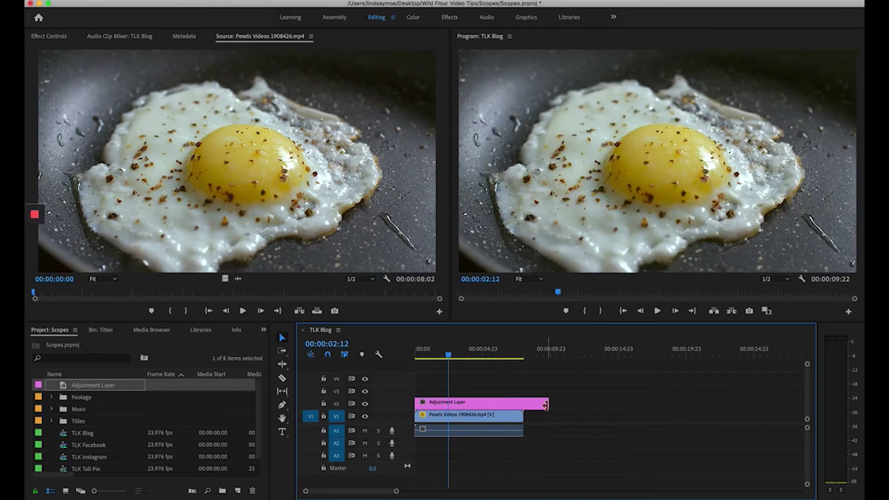
pyautogui.click(491, 408)
pyautogui.press('Delete')
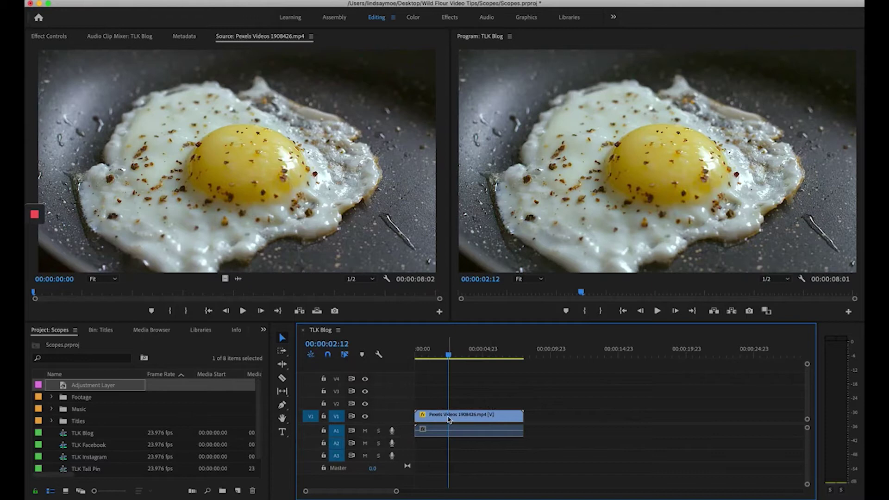
# - In the Color workspace, key the egg clip's yellow yolk with the HSL Secondary eyedropper and preview the matte
pyautogui.click(449, 420)
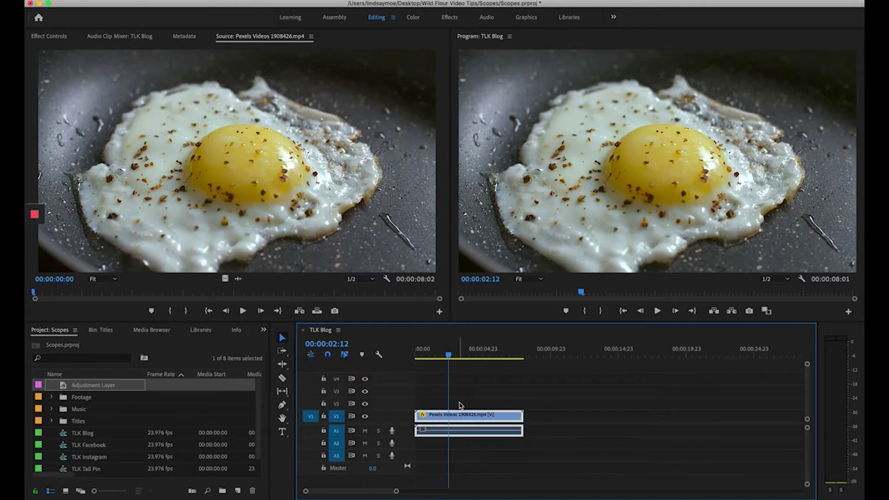
pyautogui.click(412, 17)
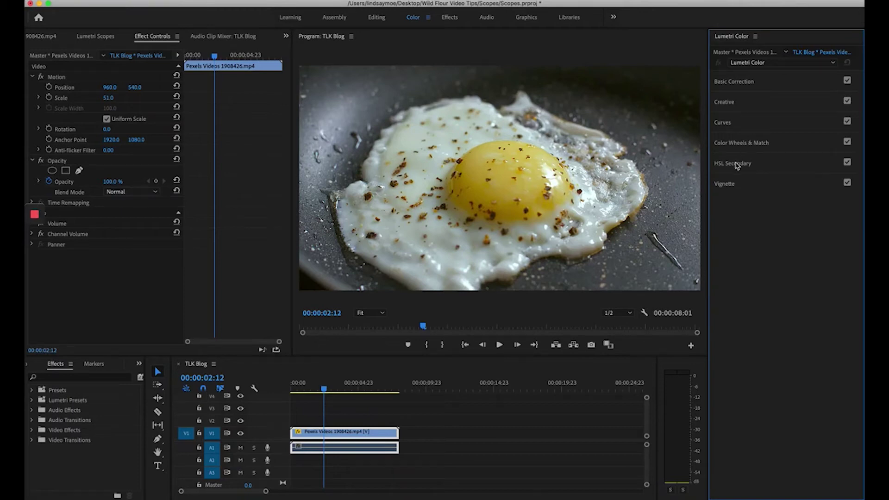
pyautogui.click(738, 164)
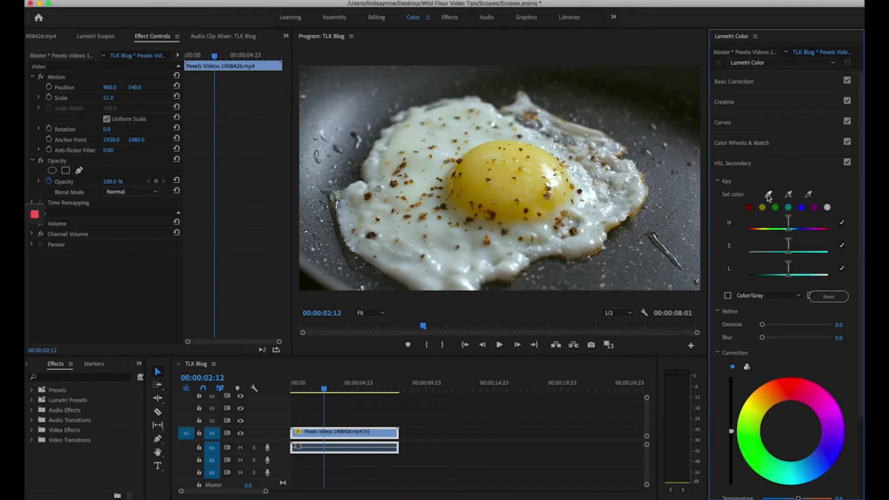
pyautogui.click(767, 195)
pyautogui.click(520, 183)
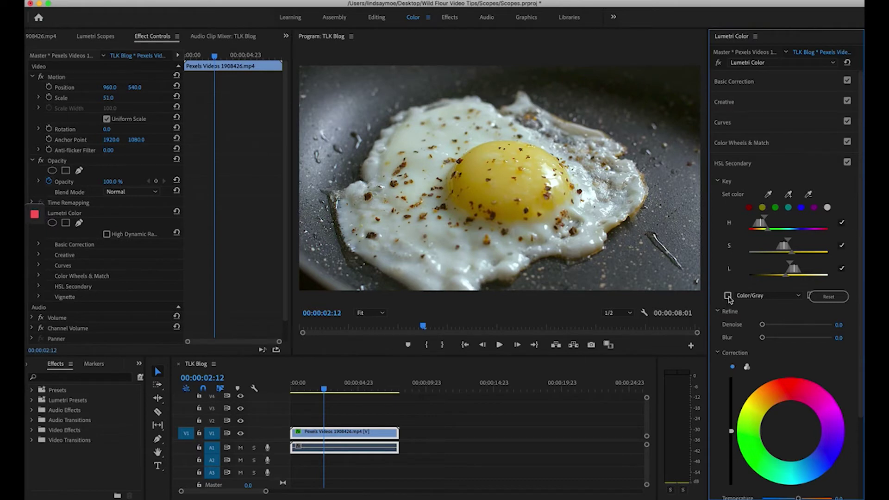
pyautogui.click(728, 296)
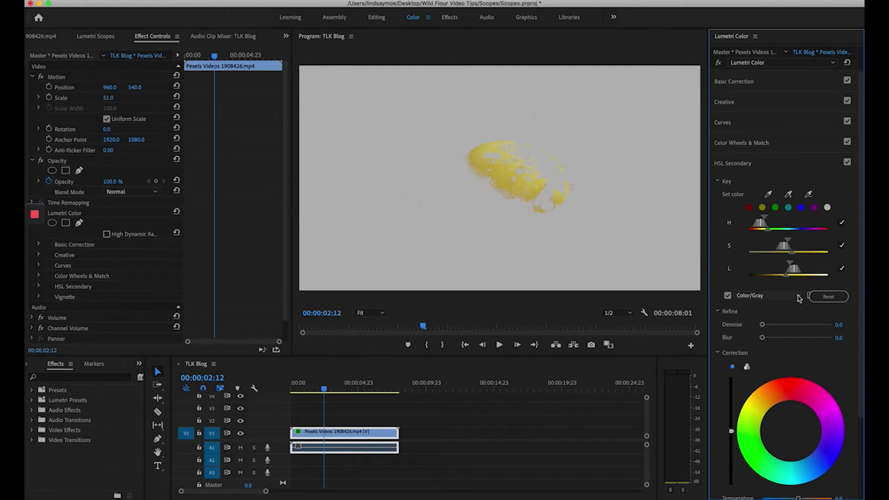
# - Compare the Color/Black and White/Black matte previews, settling on Color/Black
pyautogui.click(785, 297)
pyautogui.click(772, 314)
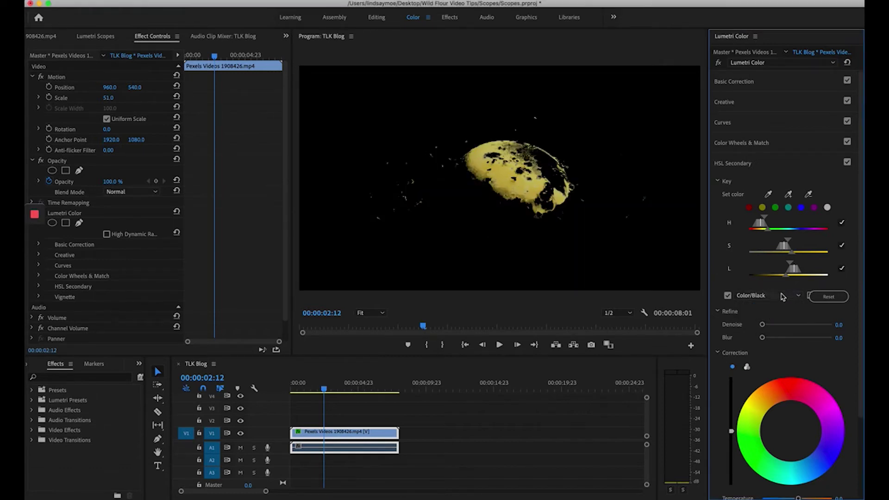
pyautogui.click(783, 297)
pyautogui.click(766, 327)
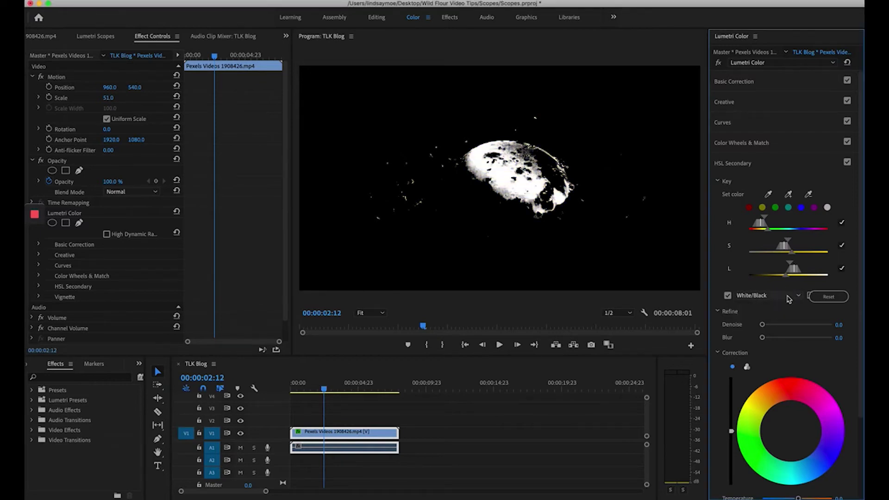
pyautogui.click(788, 297)
pyautogui.click(759, 316)
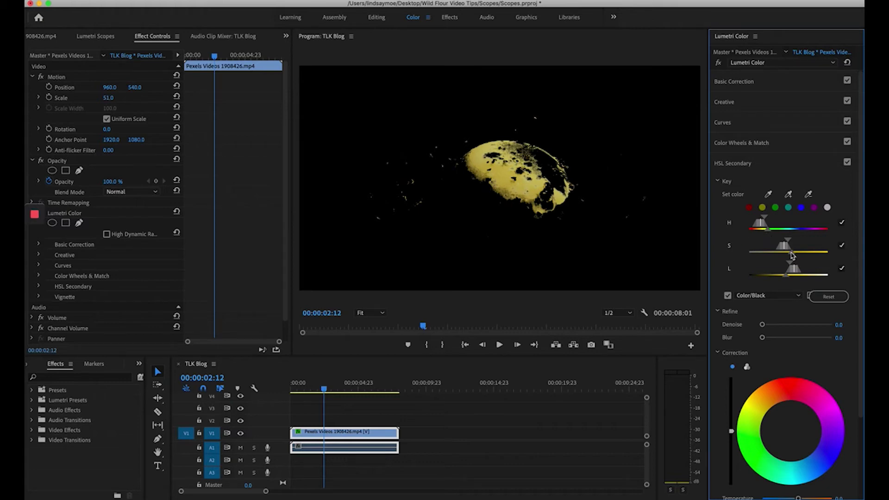
# - Widen the key's saturation range, add two more yolk samples, and subtract the pan edge colours
pyautogui.moveTo(793, 255); pyautogui.dragTo(776, 275)
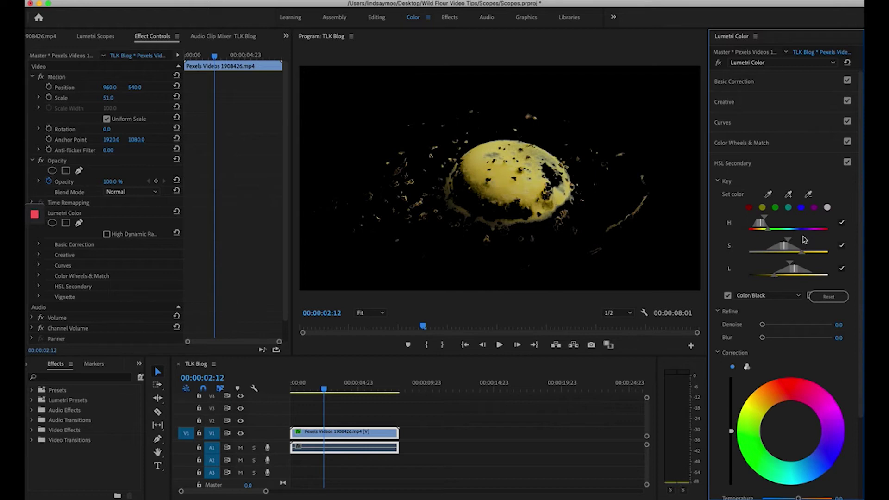
pyautogui.click(788, 195)
pyautogui.click(474, 200)
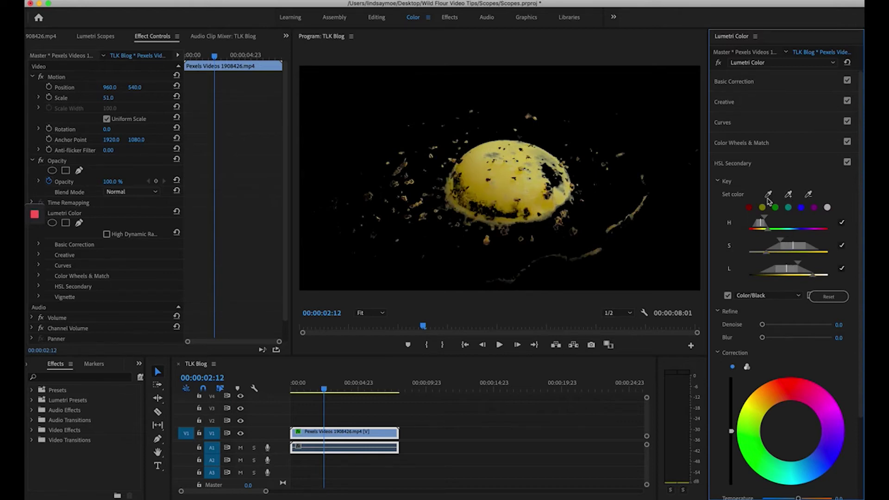
pyautogui.click(788, 193)
pyautogui.click(493, 210)
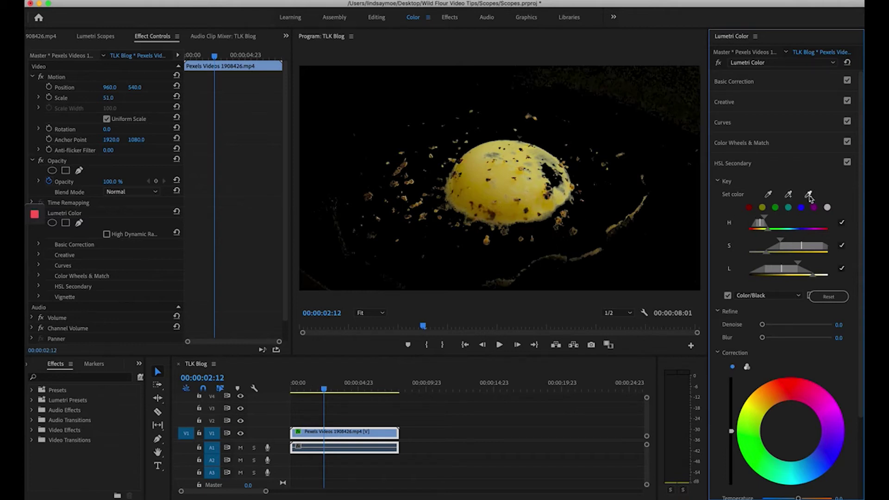
pyautogui.click(809, 195)
pyautogui.click(609, 230)
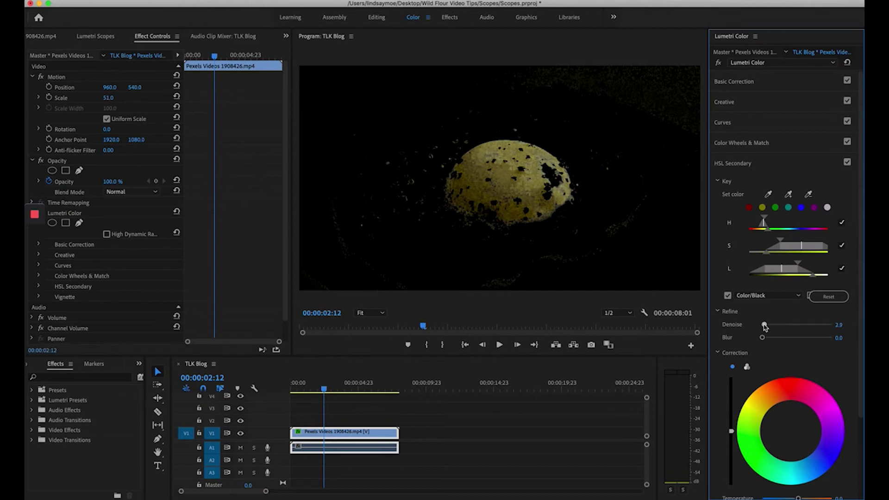
# - Smooth the matte with Denoise 18.6 and Blur 2.1, then switch Correction to three-way wheels
pyautogui.moveTo(764, 326)
pyautogui.mouseDown()
pyautogui.moveTo(776, 326)
pyautogui.moveTo(766, 338)
pyautogui.mouseUp()
pyautogui.scroll(-5, 782, 409)
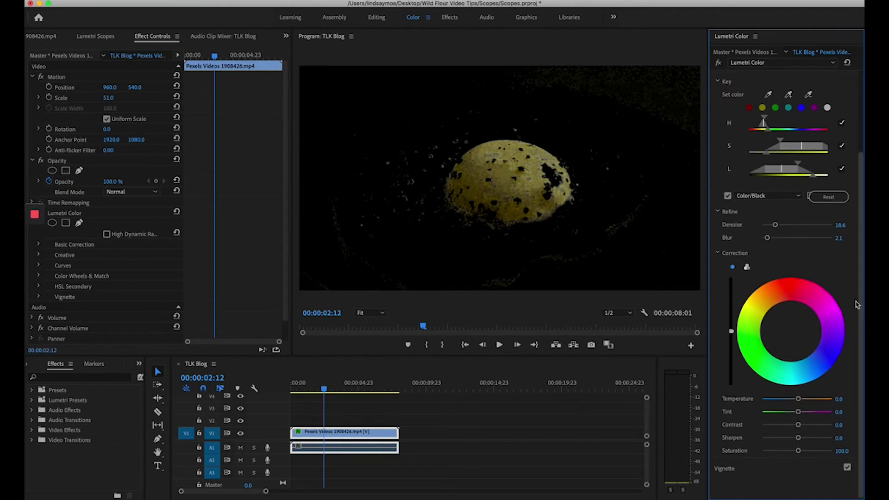
pyautogui.click(747, 268)
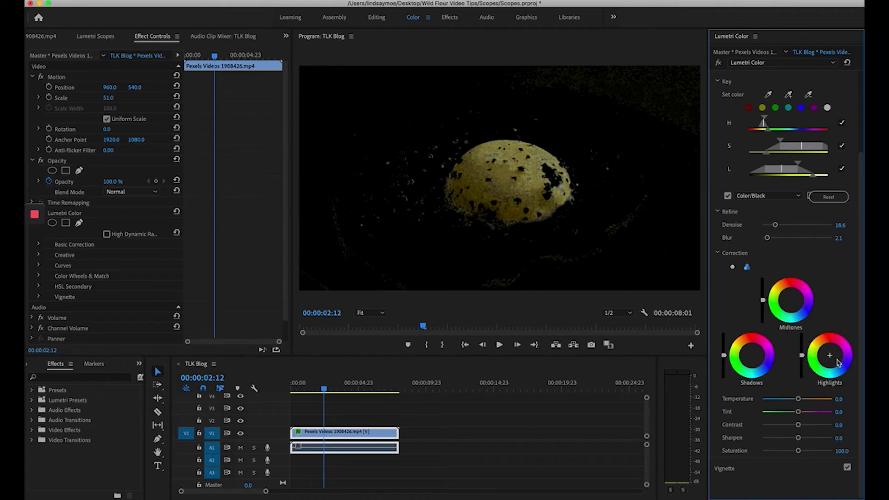
# - Return to the single correction wheel and turn off the matte preview to view the full-colour shot
pyautogui.click(732, 268)
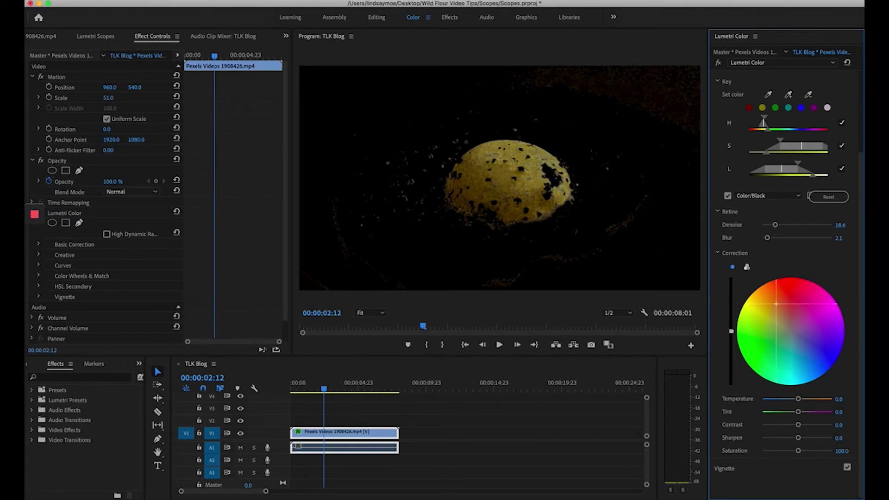
pyautogui.click(728, 196)
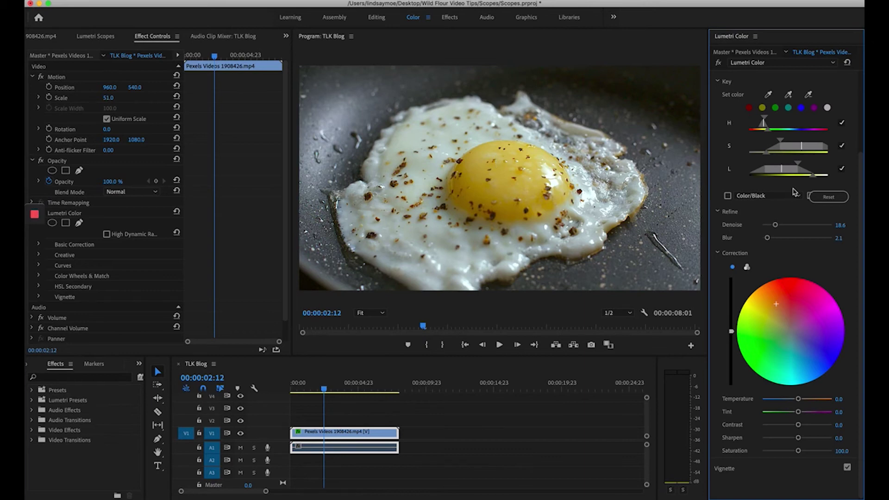
pyautogui.click(789, 93)
# - Add another yolk sample to the key, then switch off HSL Secondary to compare
pyautogui.click(492, 155)
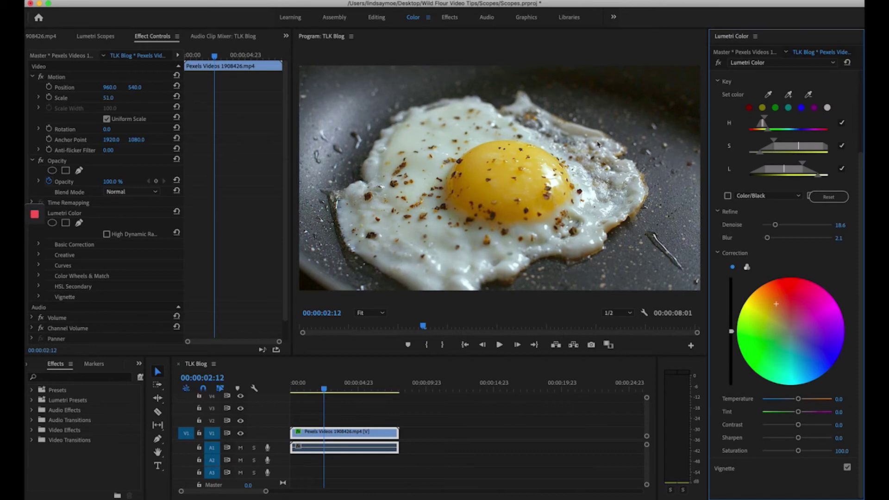
pyautogui.click(788, 94)
pyautogui.scroll(3, 796, 157)
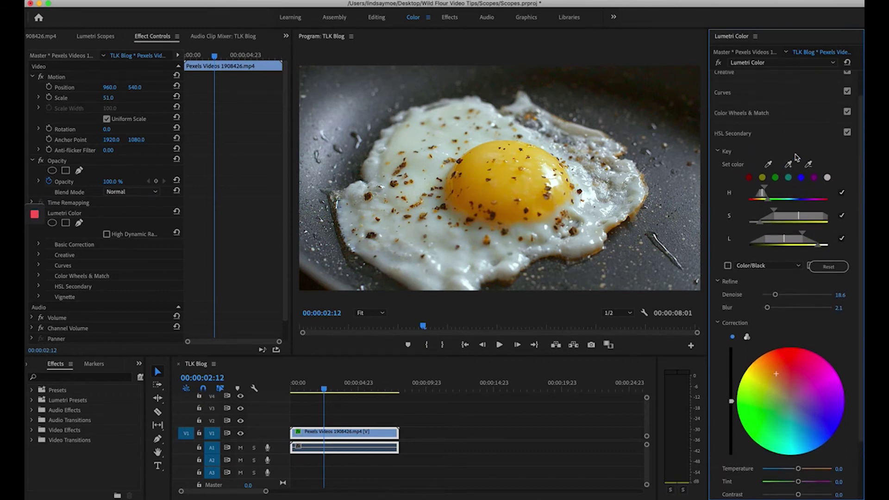
pyautogui.scroll(1, 796, 157)
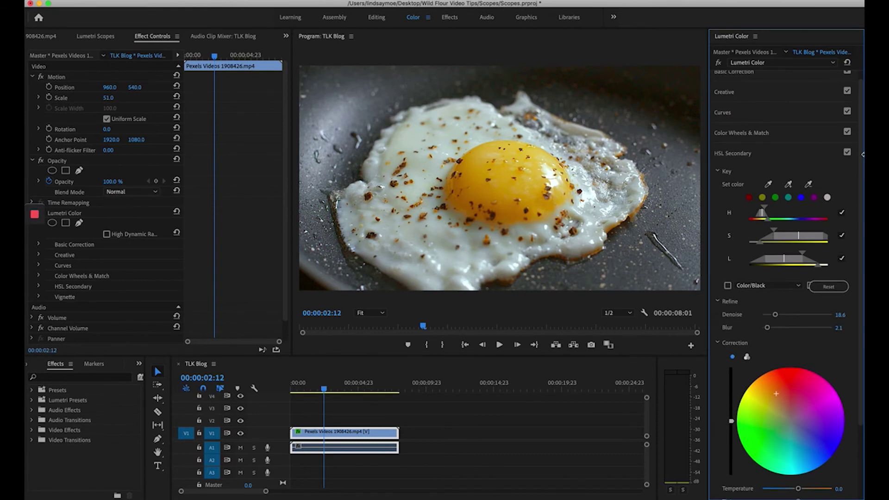
pyautogui.click(847, 153)
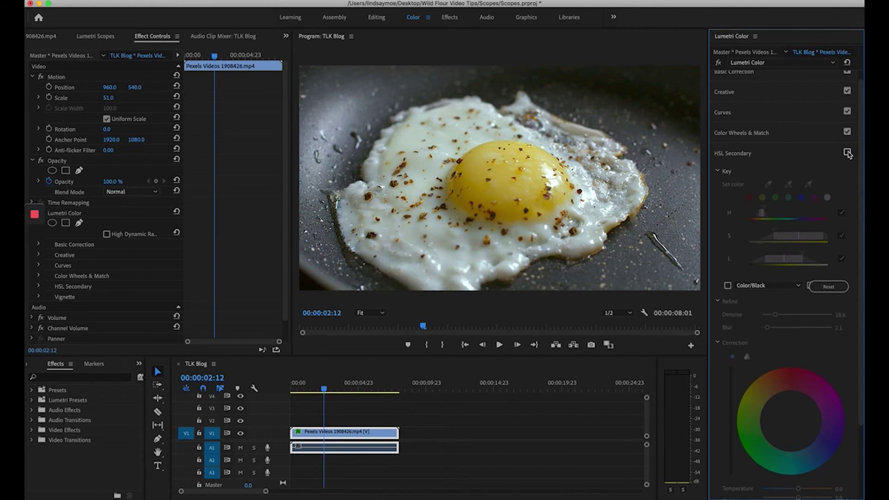
# - Re-enable HSL Secondary and tune the yolk to Temperature 2.9 and Tint -1.4
pyautogui.click(847, 153)
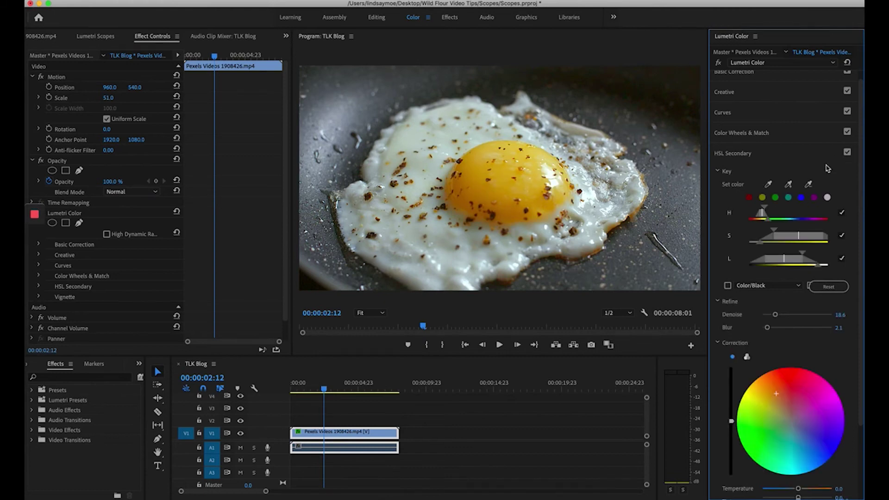
pyautogui.scroll(-4, 832, 345)
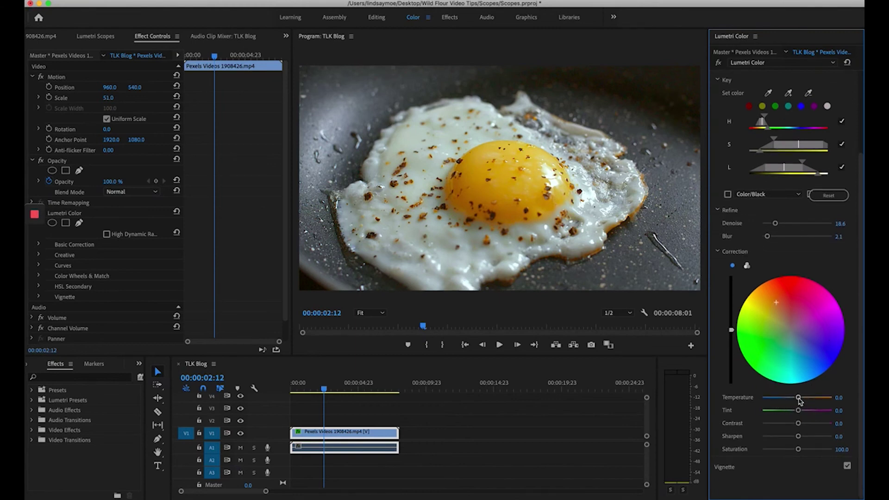
pyautogui.moveTo(797, 397); pyautogui.dragTo(797, 400)
pyautogui.moveTo(797, 410); pyautogui.dragTo(797, 413)
pyautogui.click(772, 300)
pyautogui.moveTo(799, 402); pyautogui.dragTo(799, 402)
# - Toggle HSL Secondary off and back on to compare the orange yolk
pyautogui.scroll(3, 838, 167)
pyautogui.click(847, 163)
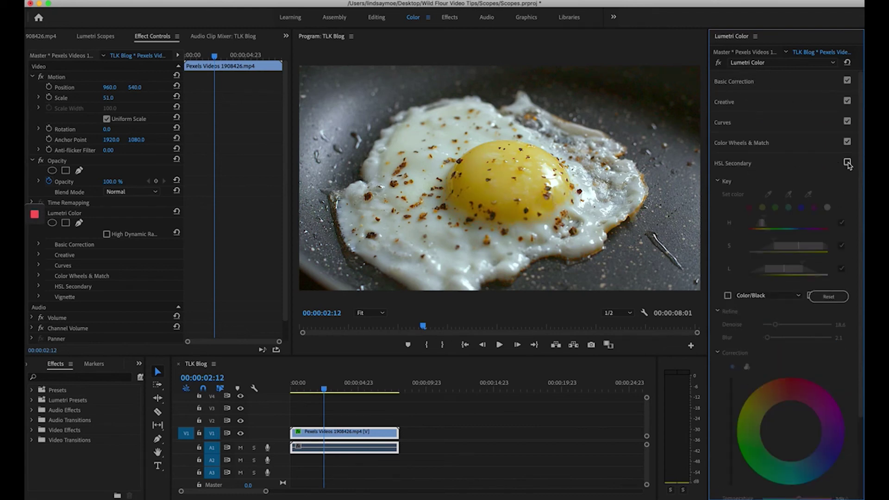
pyautogui.click(847, 162)
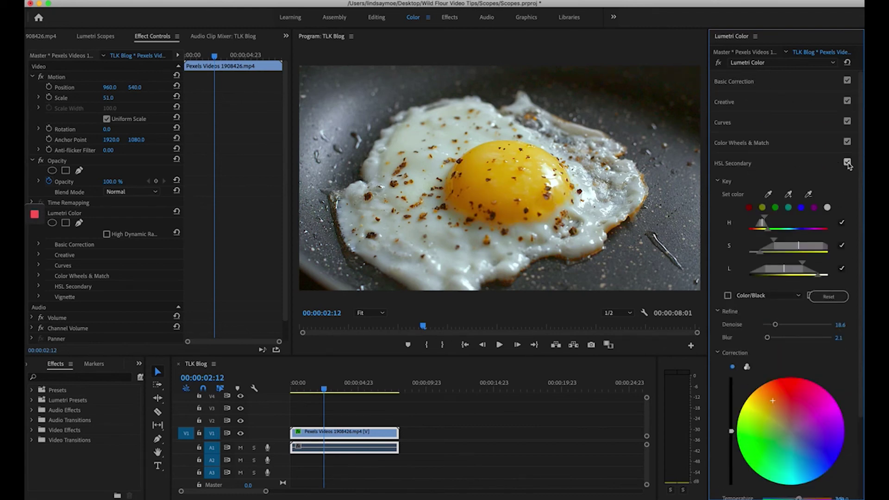